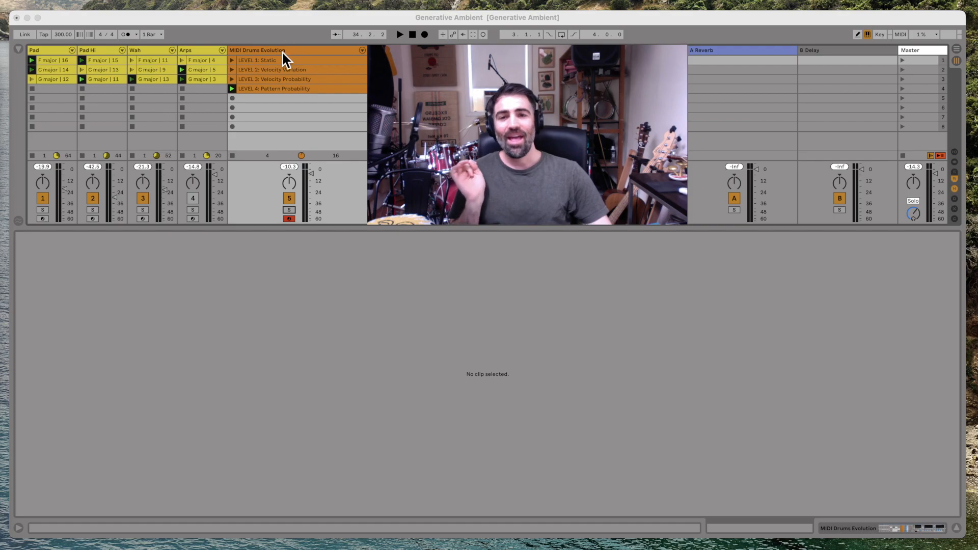
- Open the notes of the LEVEL 1: Static clip and stop the clip playing on the MIDI Drums Evolution track
click(265, 56)
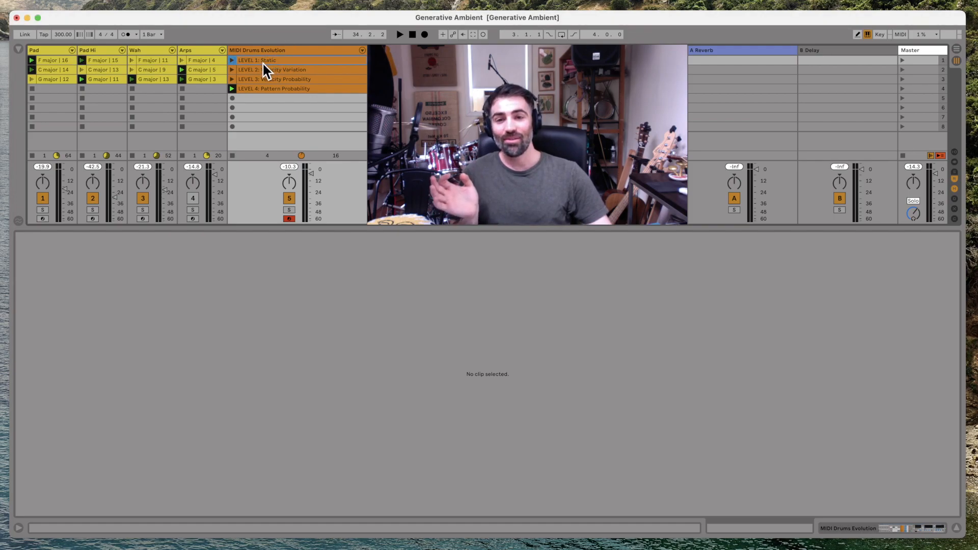
click(262, 61)
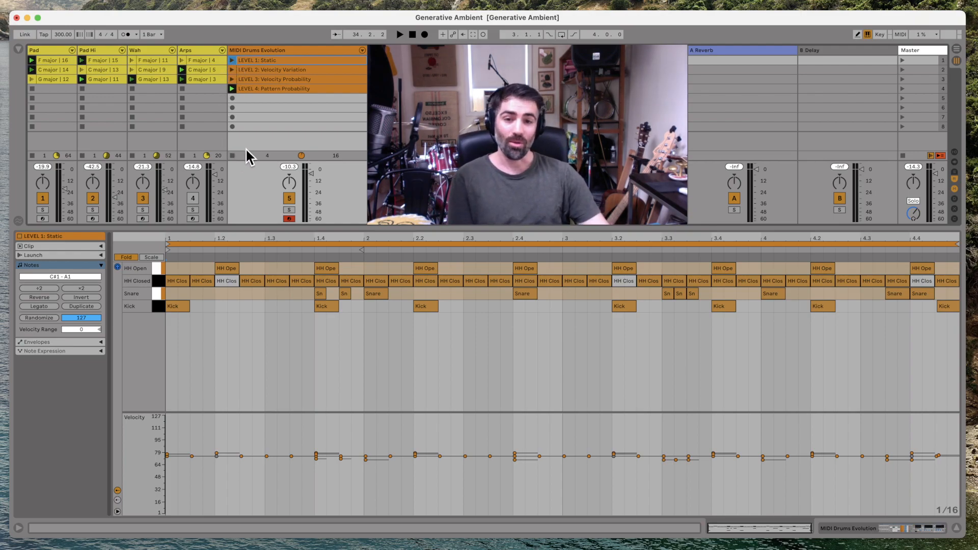
click(231, 156)
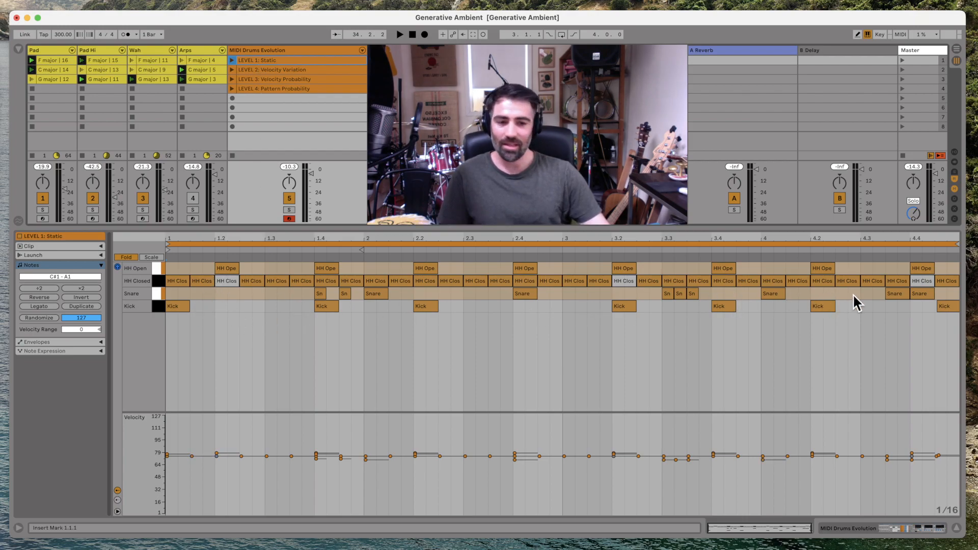
- Audition the LEVEL 1: Static clip, solo the MIDI Drums Evolution track, and stop playback
click(232, 61)
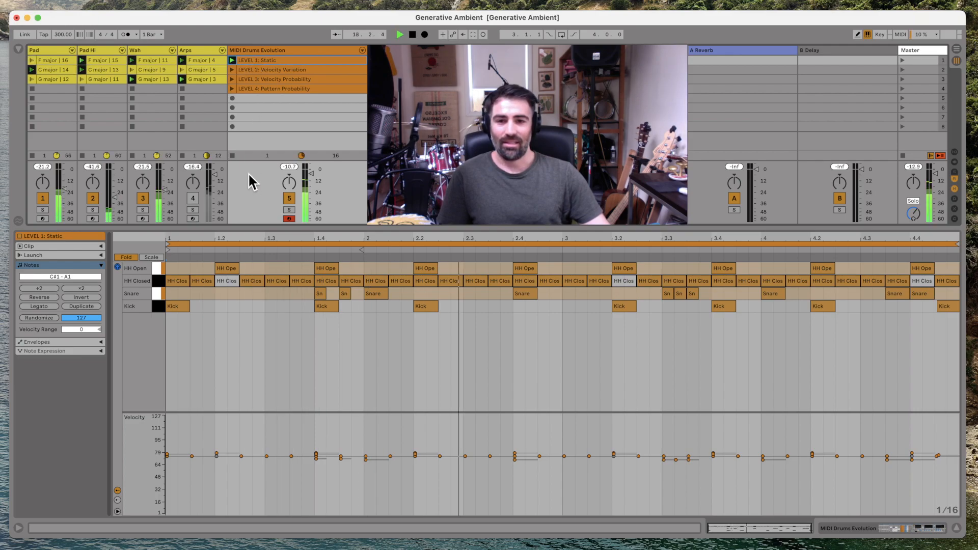
click(289, 210)
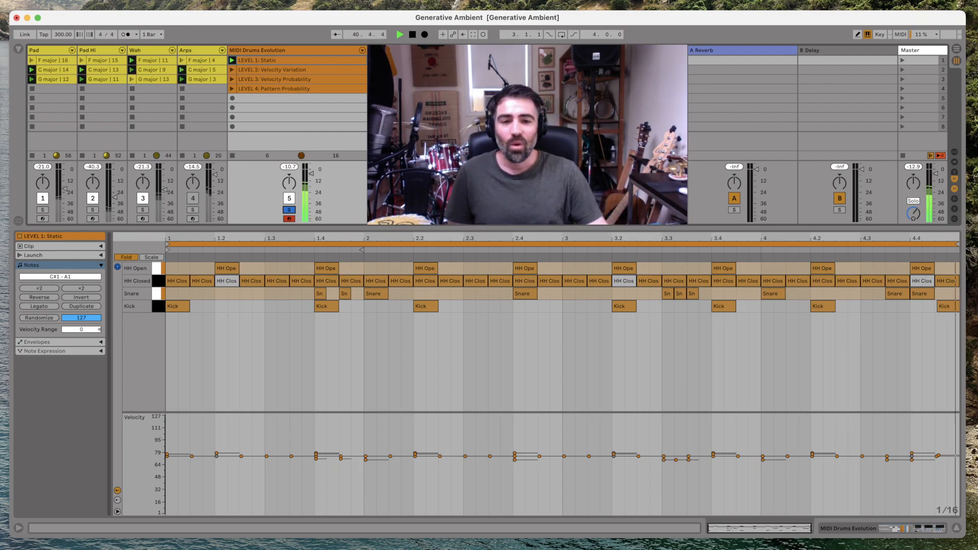
key(space)
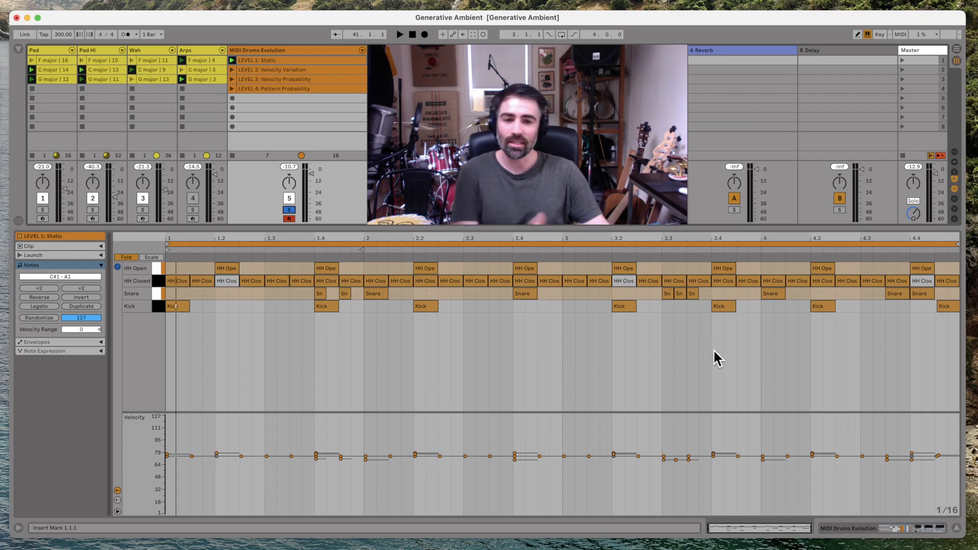
- Open the LEVEL 2: Velocity Variation clip's notes and audition it in comparison with the LEVEL 1: Static clip
click(232, 70)
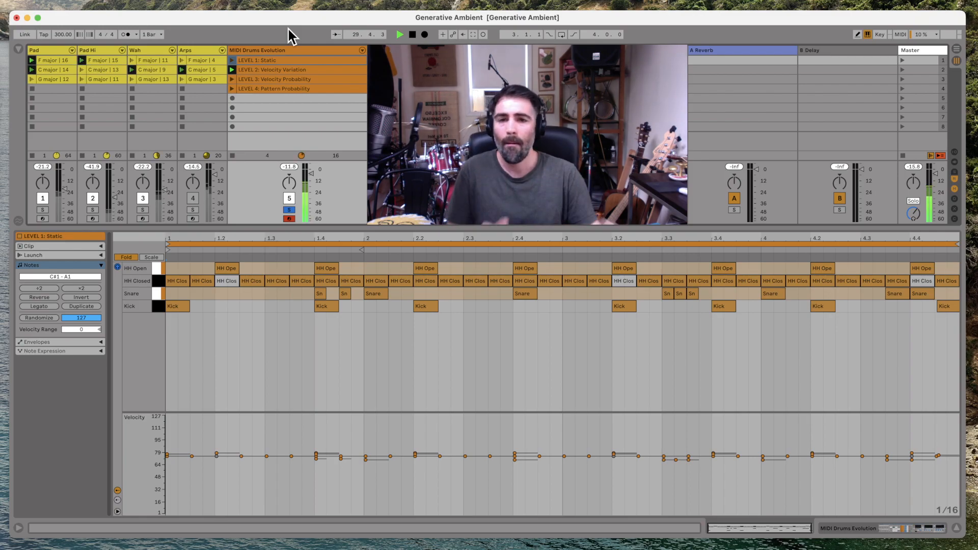
click(277, 70)
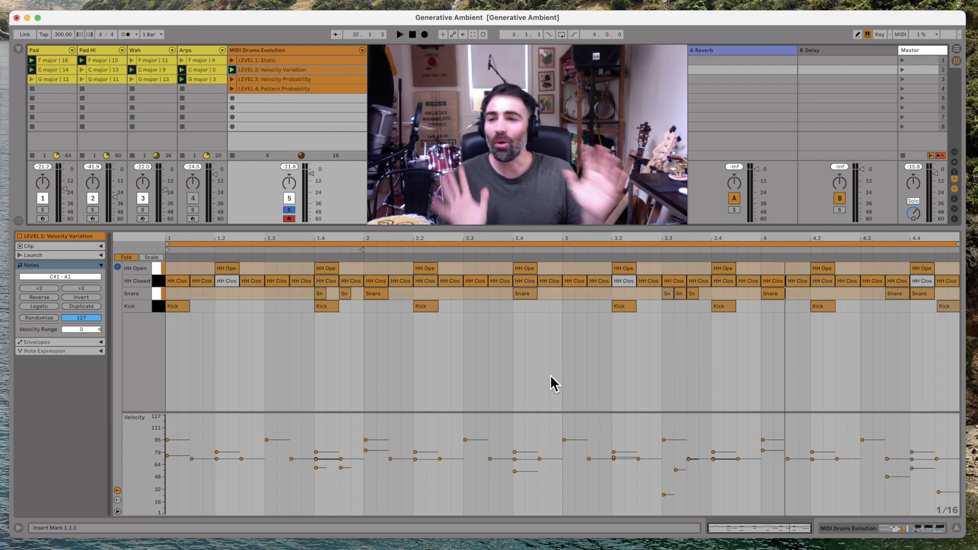
click(232, 60)
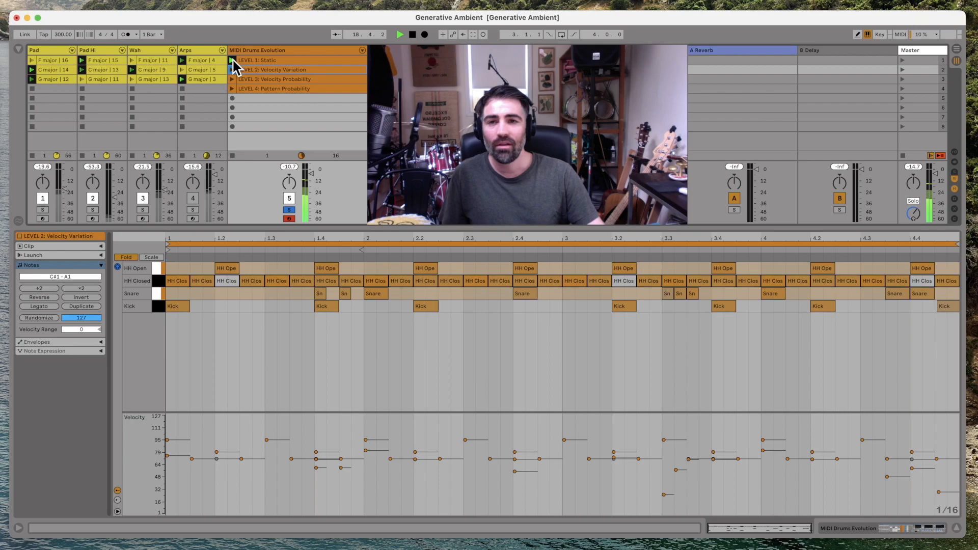
click(233, 70)
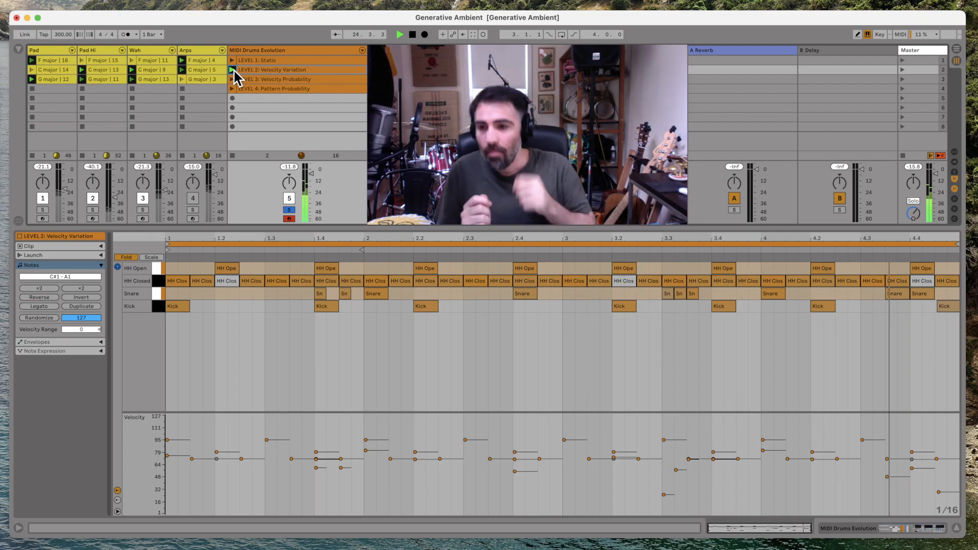
key(space)
key(space)
key(space)
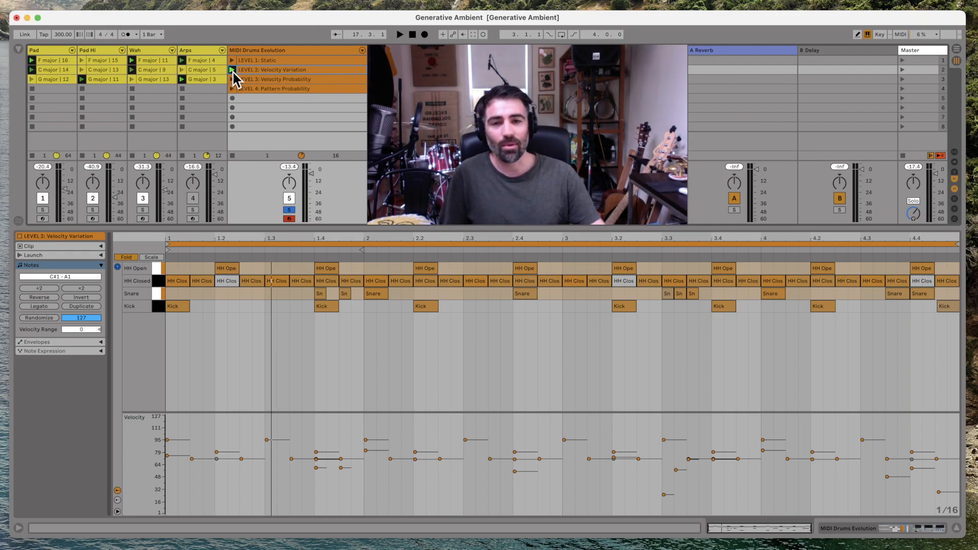
key(space)
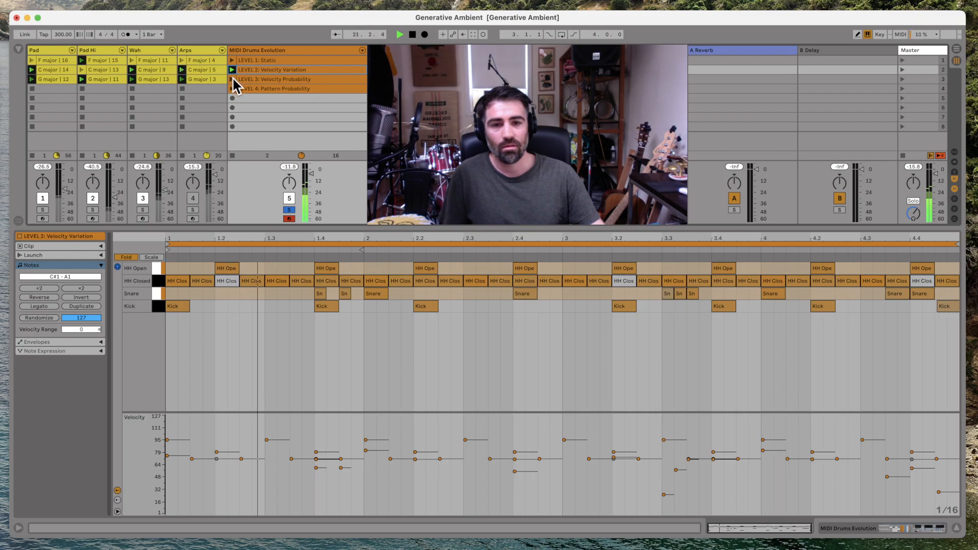
- Play the LEVEL 3: Velocity Probability clip and open its notes to examine their velocity ranges
click(232, 79)
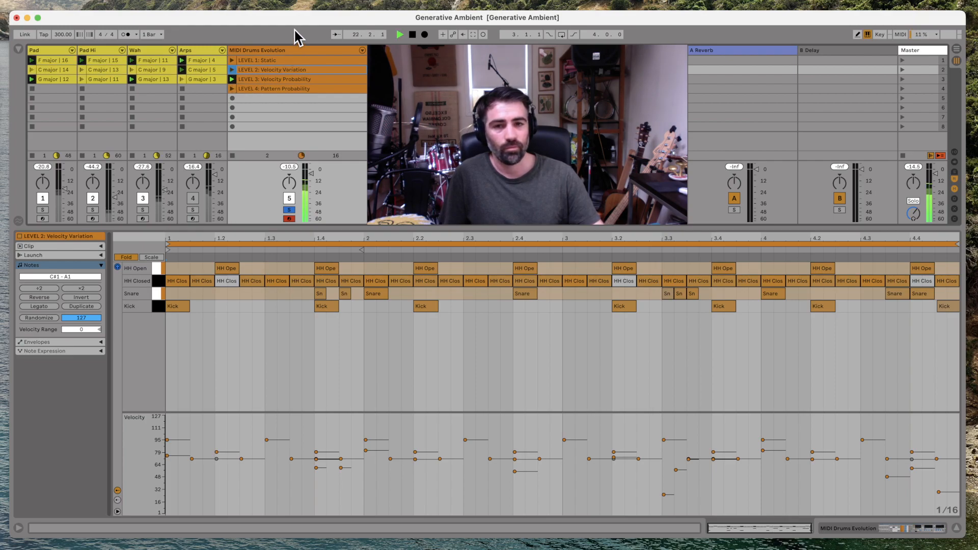
click(297, 79)
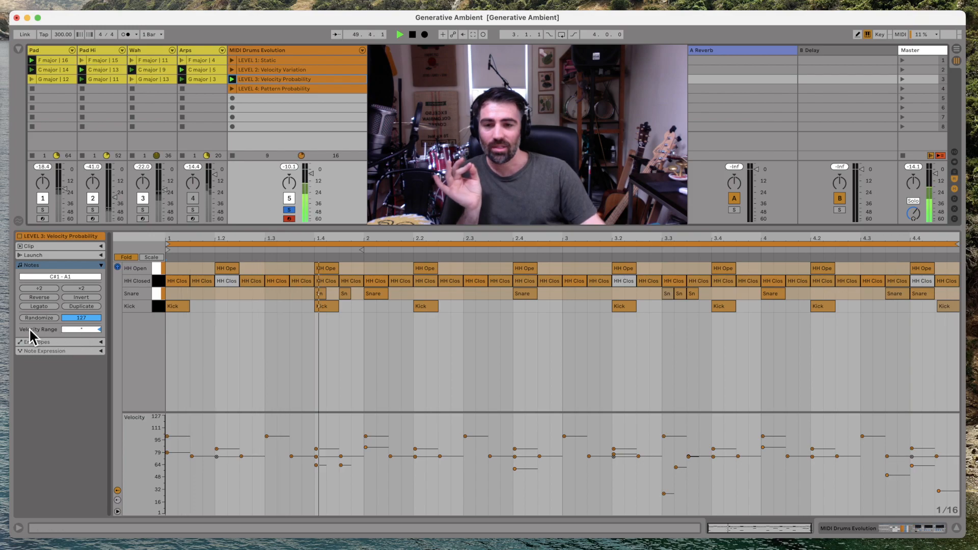
click(81, 329)
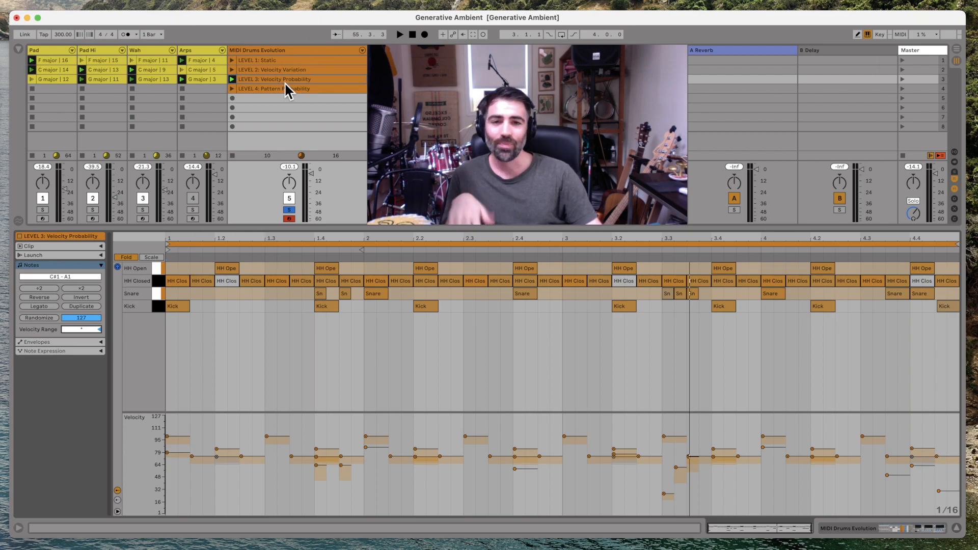
- Open the LEVEL 4: Pattern Probability clip's notes, audition the clip and stop playback
click(277, 88)
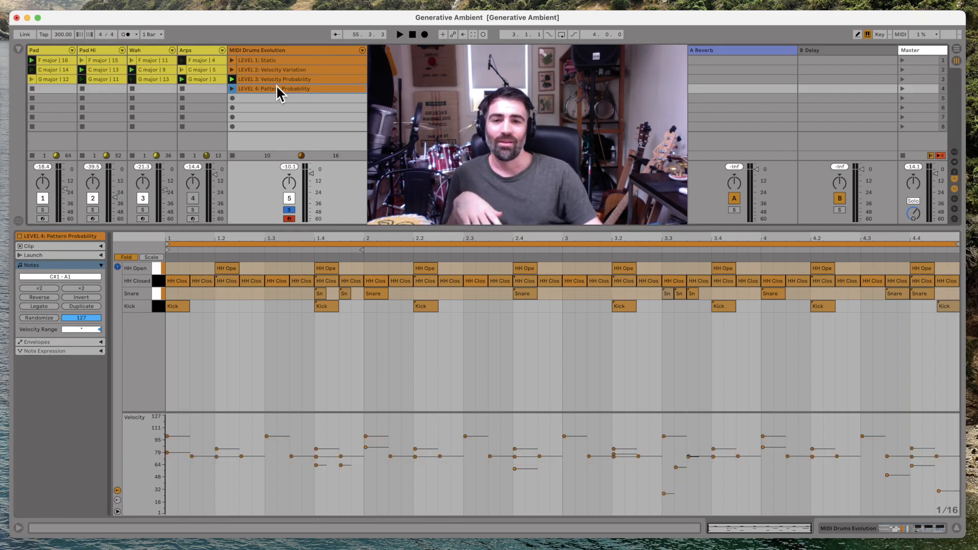
click(232, 88)
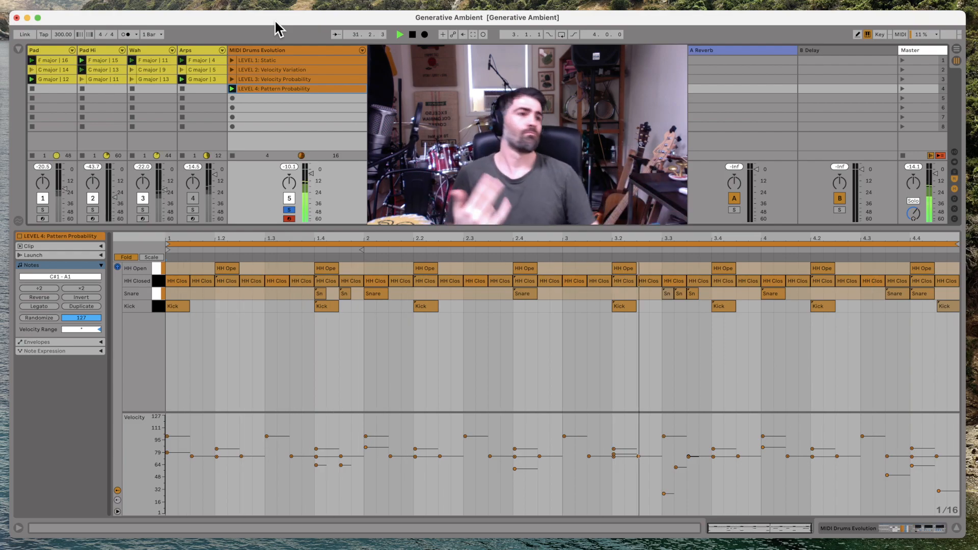
key(space)
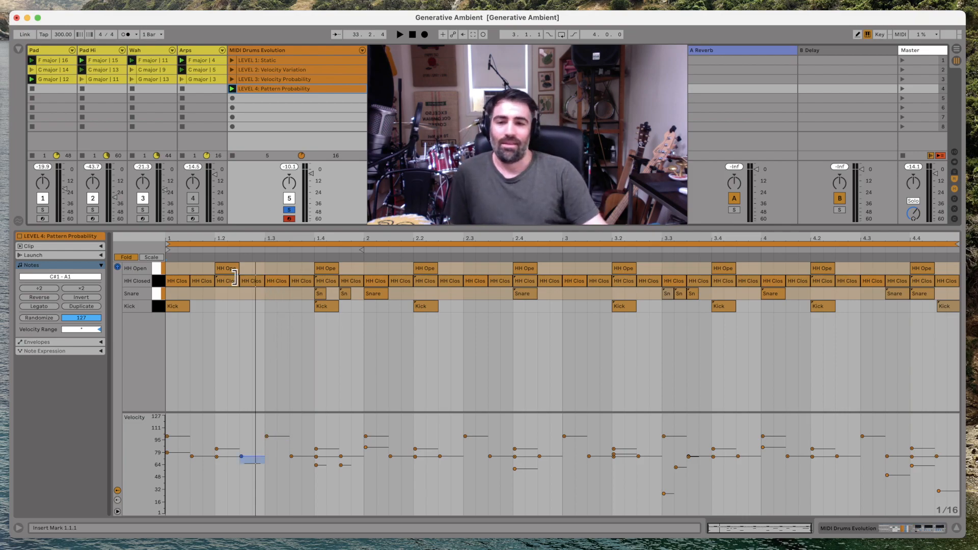
- Show the Chance lane of the LEVEL 4 clip and examine the probability of individual closed hi-hat, kick and snare notes
click(118, 501)
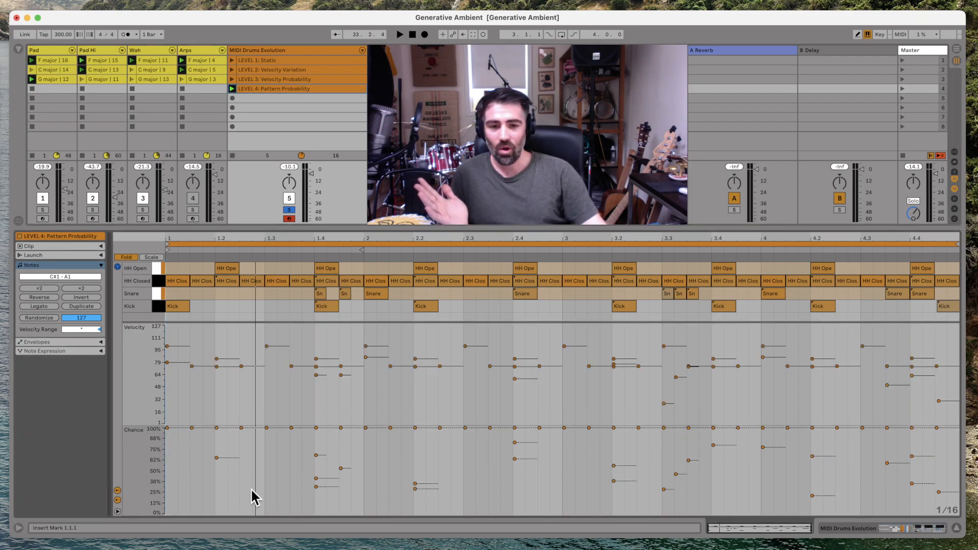
click(225, 281)
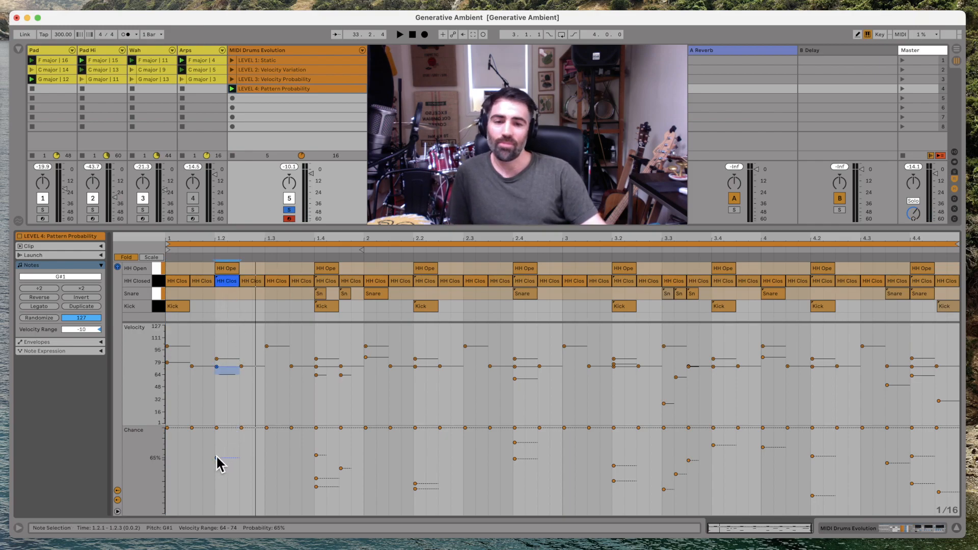
click(325, 304)
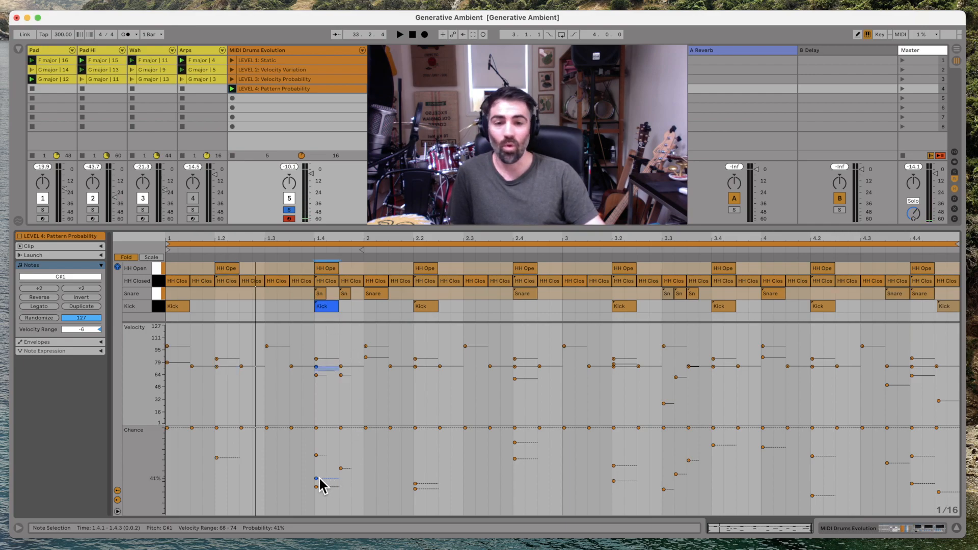
shift+click(621, 307)
click(664, 294)
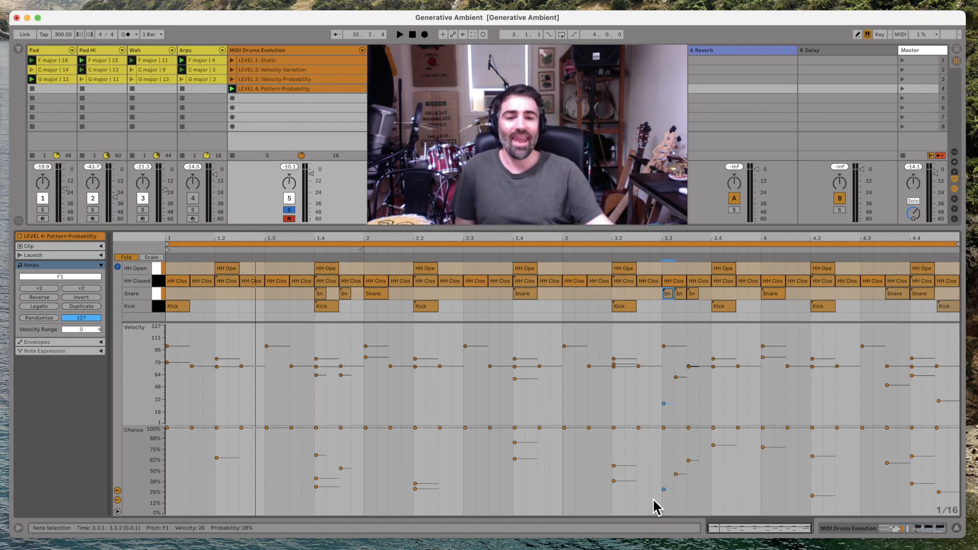
- Audition the LEVEL 4: Pattern Probability clip again, stop playback, and unsolo the MIDI Drums Evolution track
click(232, 89)
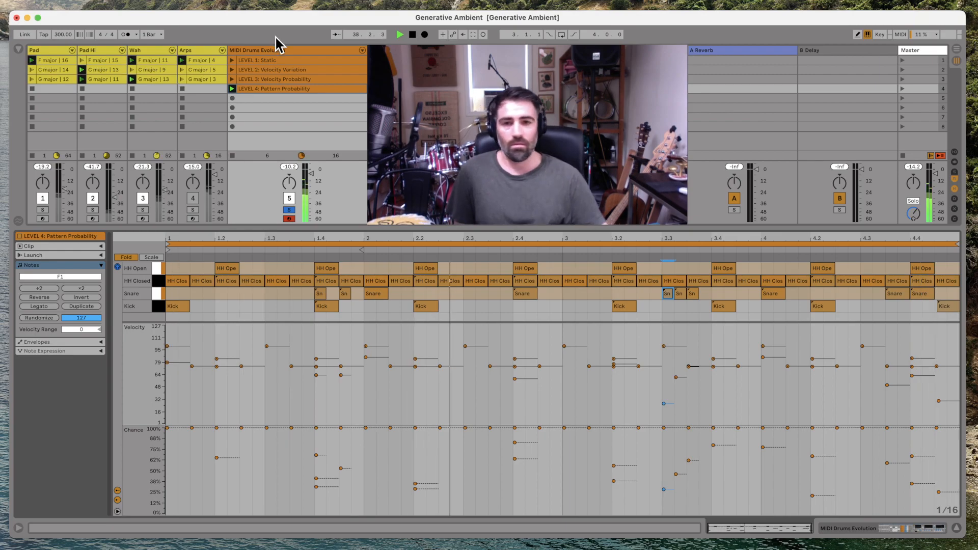
key(space)
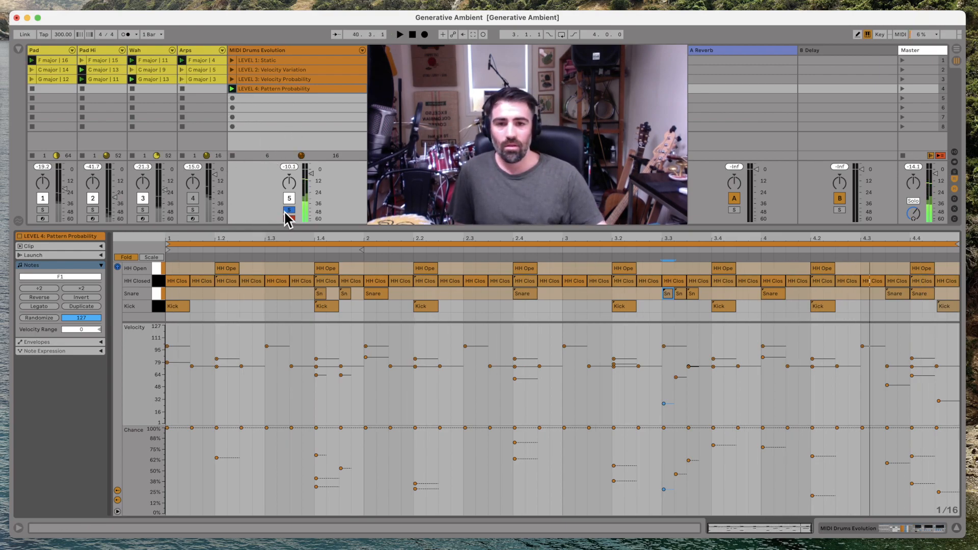
click(289, 210)
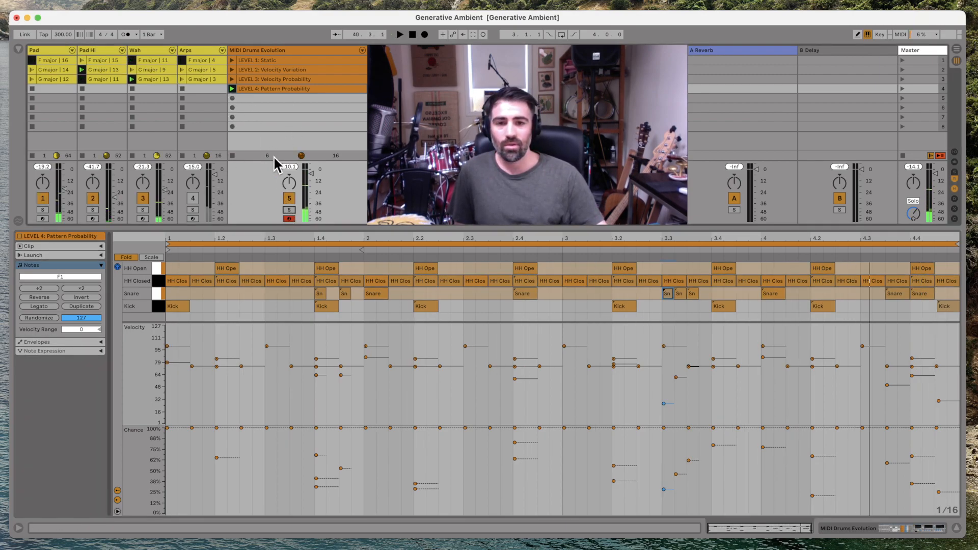
- Play the drum clips in turn with the full mix, from LEVEL 1: Static up to LEVEL 3: Velocity Probability
click(232, 60)
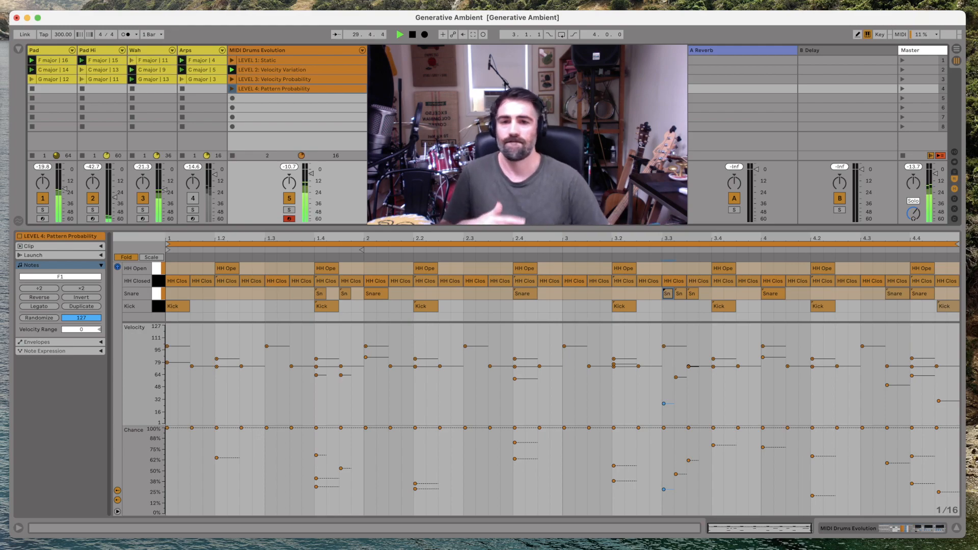
click(232, 79)
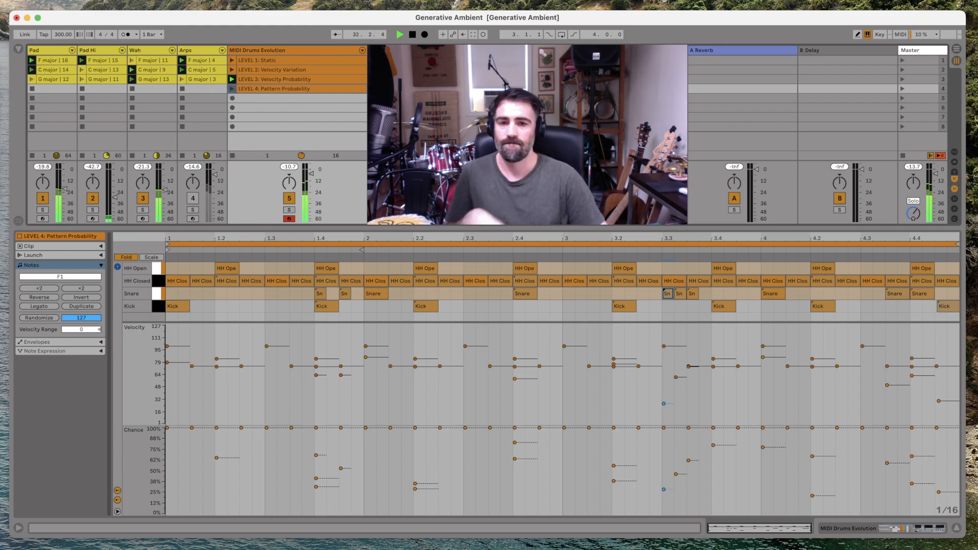